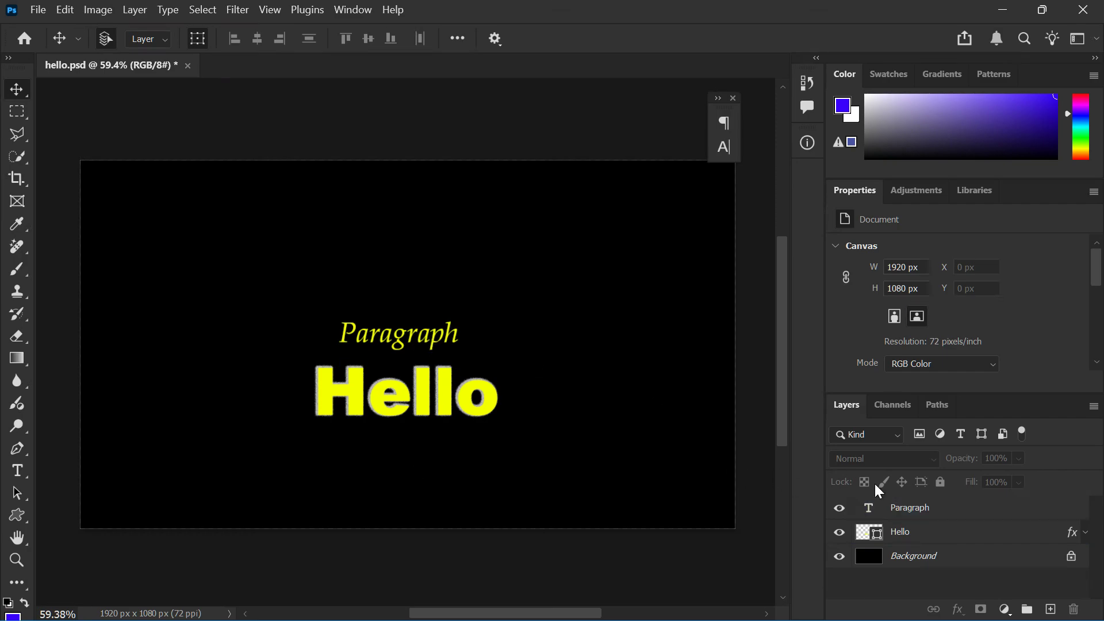
# Move the Paragraph text layer up and to the right, and scale it down to about 86%.
pyautogui.click(921, 507)
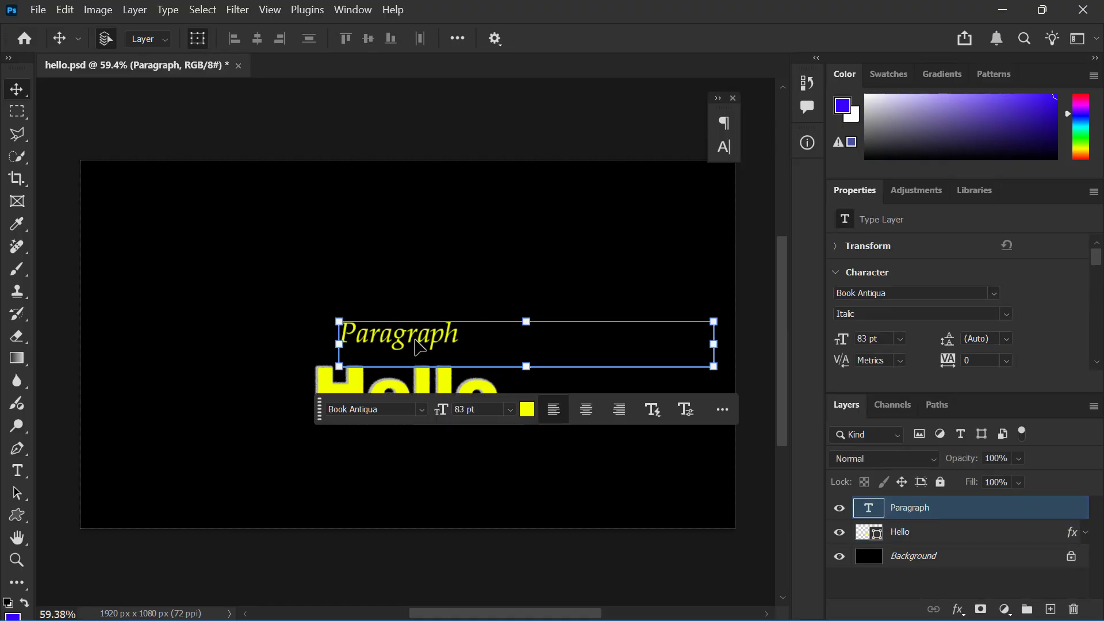
pyautogui.moveTo(419, 348); pyautogui.dragTo(481, 341)
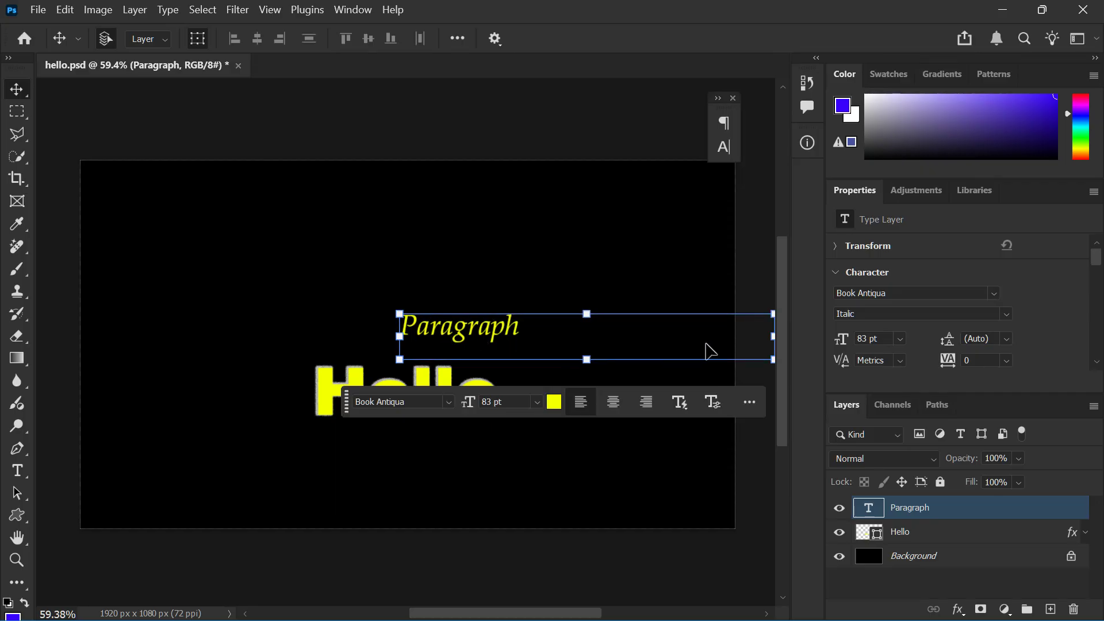
pyautogui.moveTo(773, 344); pyautogui.dragTo(729, 355)
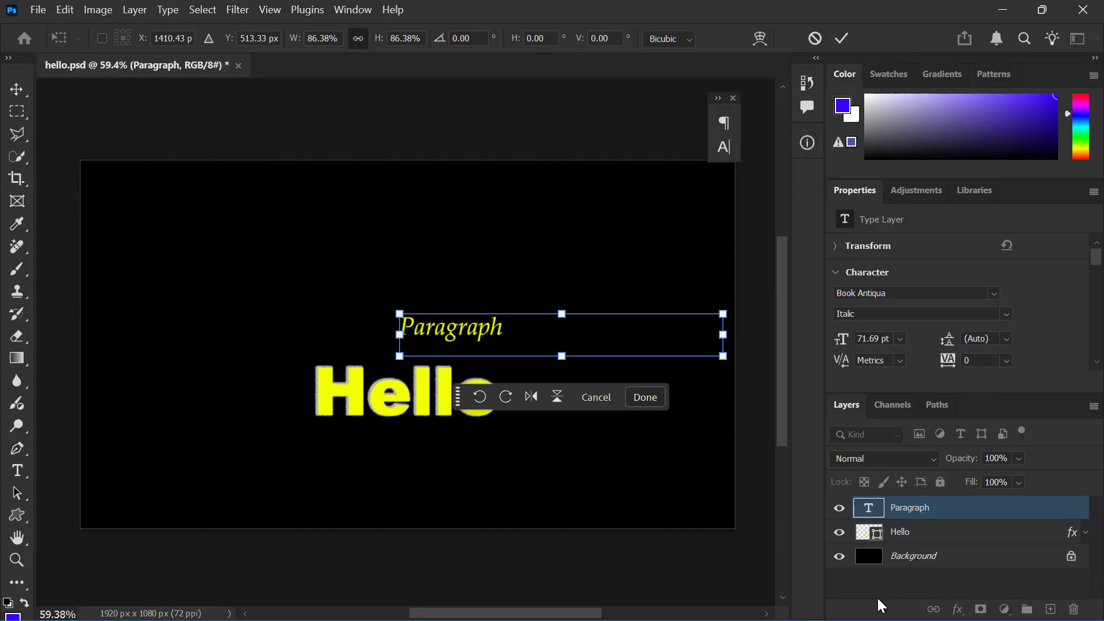
pyautogui.press('Return')
pyautogui.click(626, 438)
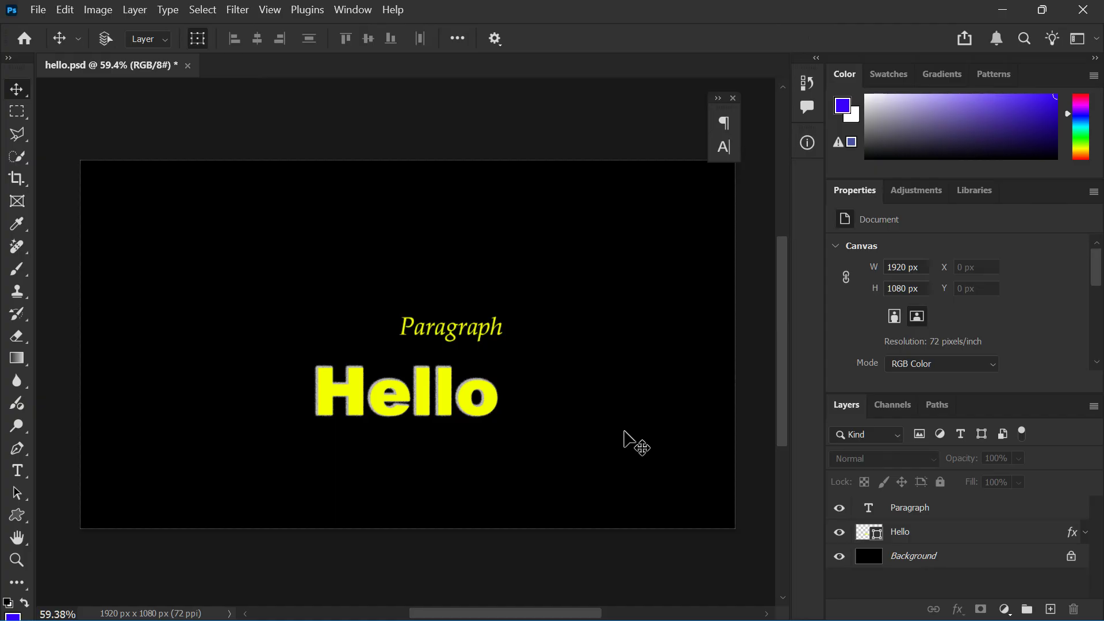
# Select the entire canvas and align the Paragraph layer to its horizontal and vertical centers.
pyautogui.hotkey('ctrl', 'a')
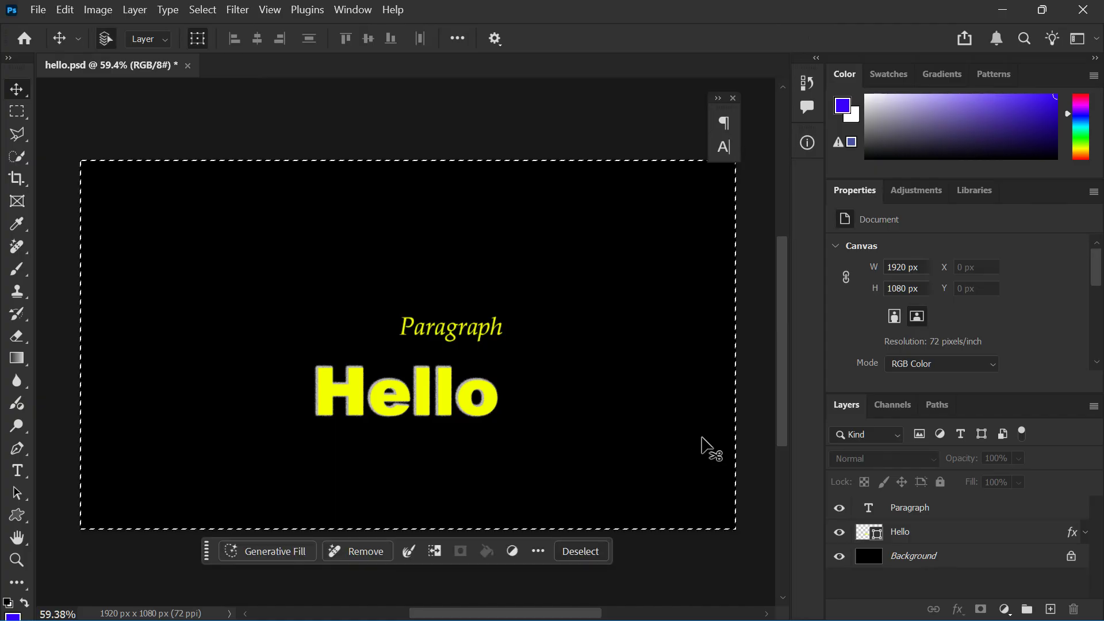
pyautogui.click(900, 507)
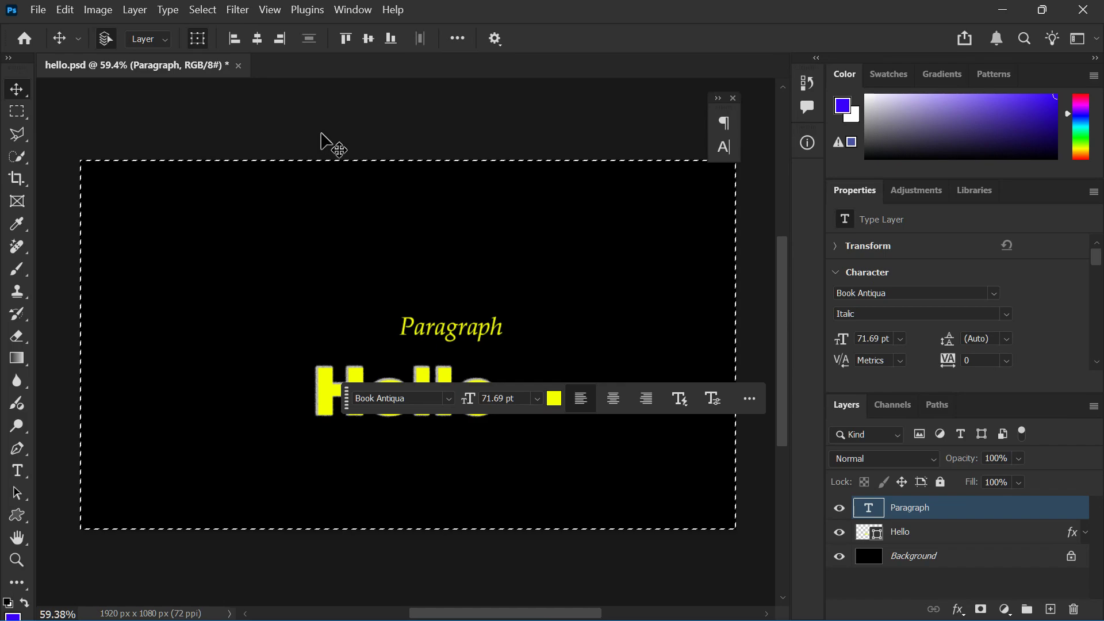
pyautogui.click(258, 45)
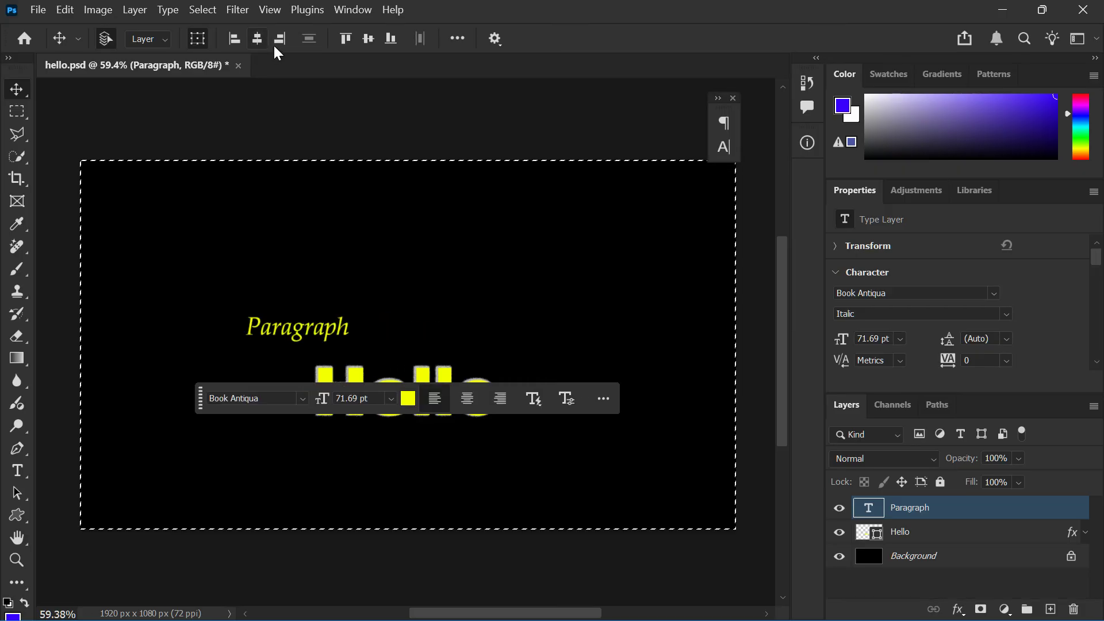
pyautogui.click(372, 43)
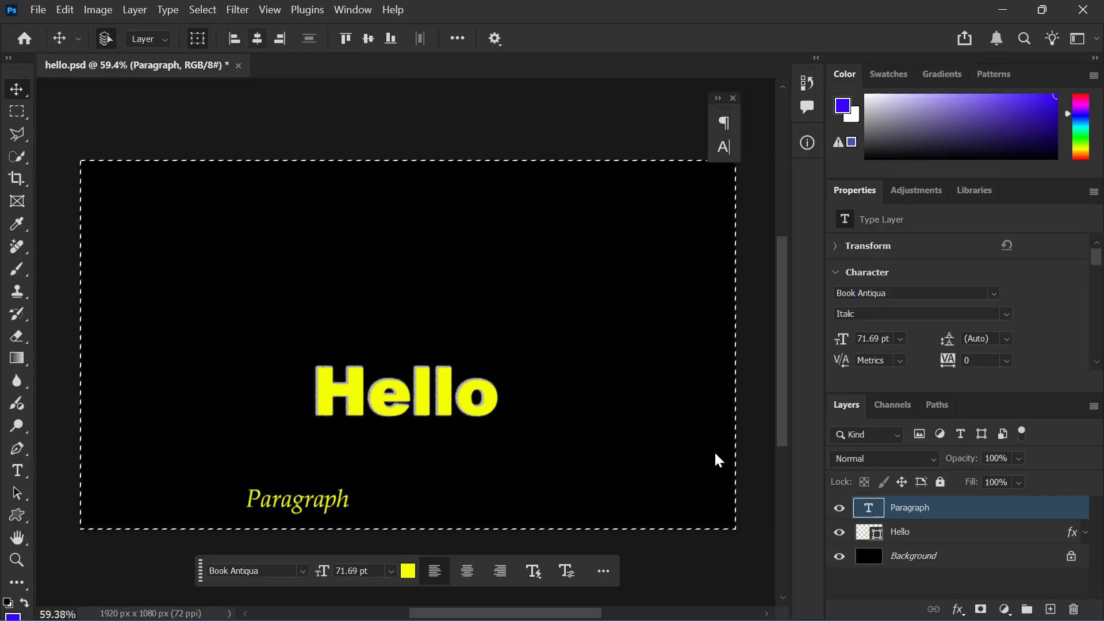
pyautogui.click(376, 42)
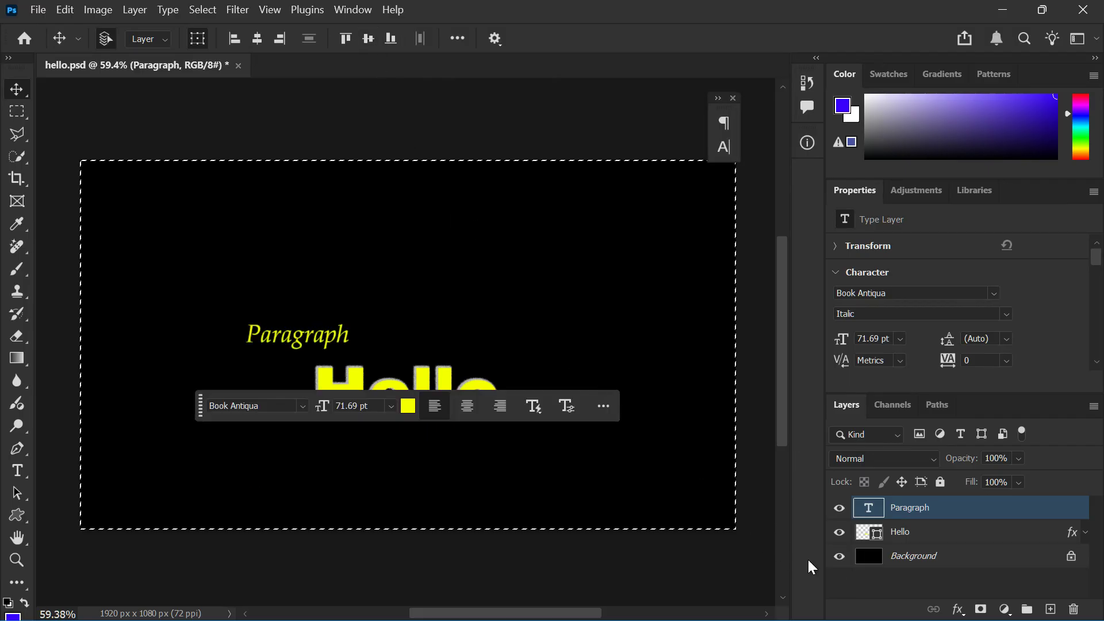
# Narrow the Paragraph text box from its right side so it fits closely around the word.
pyautogui.doubleClick(869, 510)
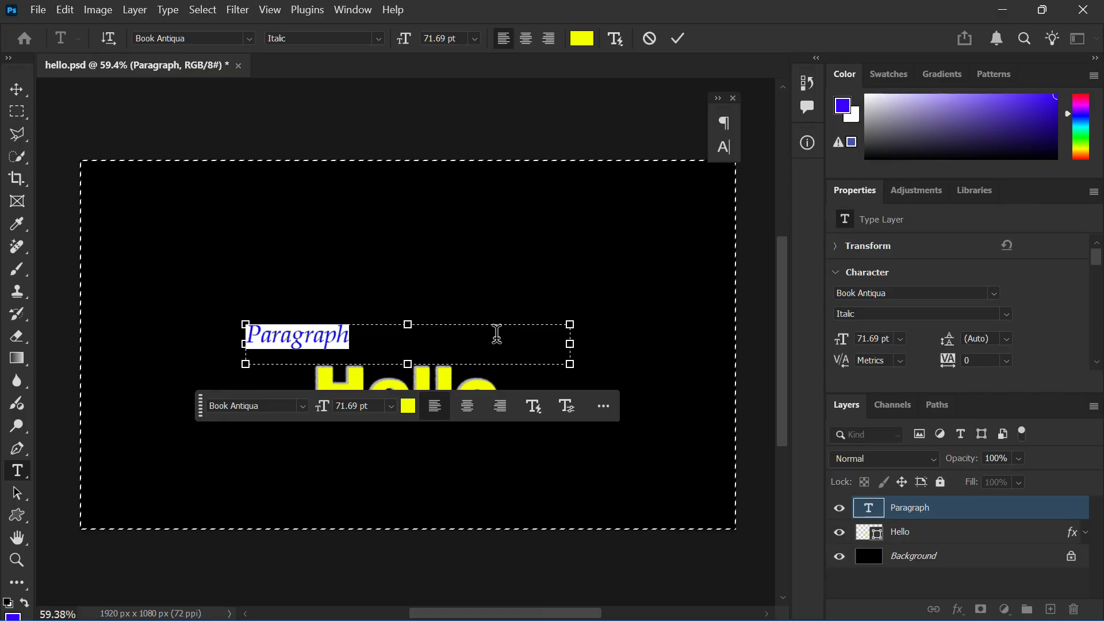
pyautogui.moveTo(551, 346); pyautogui.dragTo(300, 354)
pyautogui.click(851, 591)
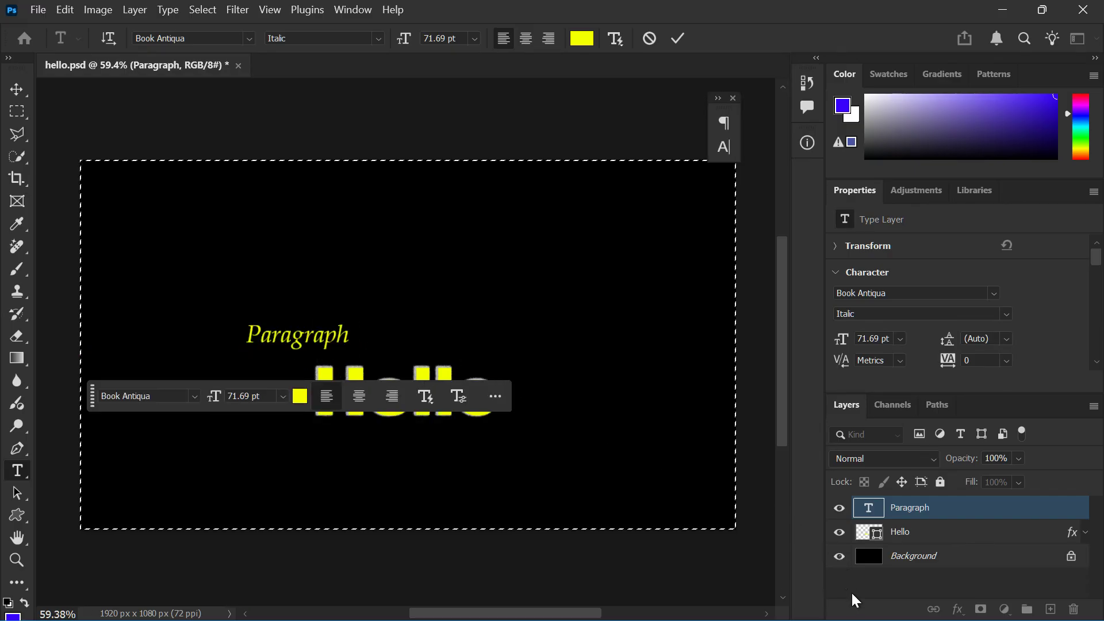
# Align the narrowed Paragraph text layer to the canvas's horizontal and vertical centers.
pyautogui.click(912, 507)
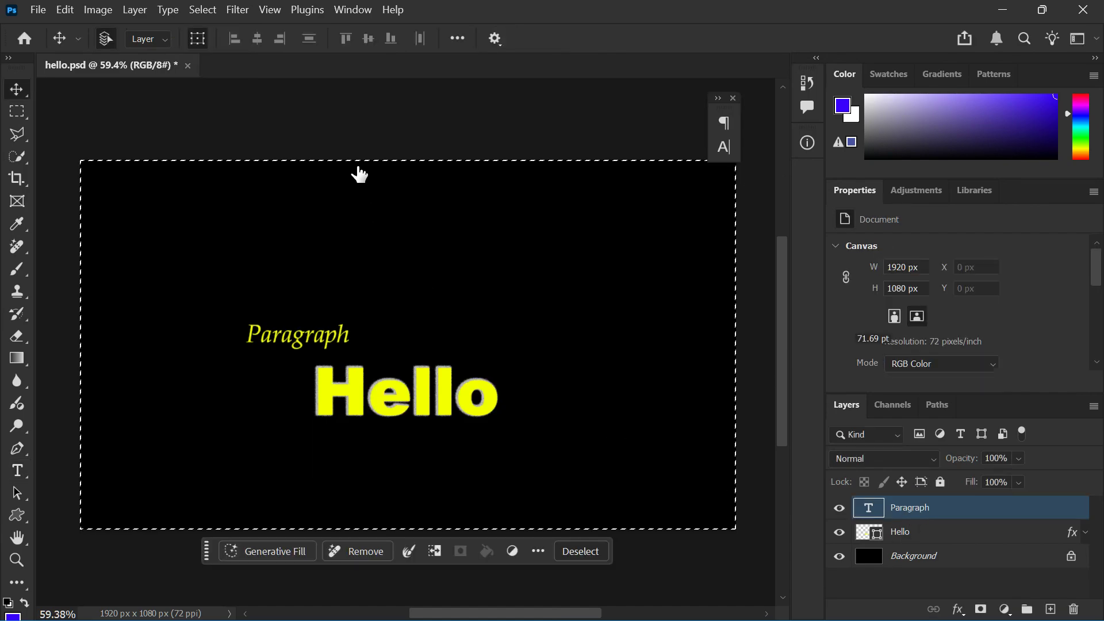
pyautogui.click(253, 40)
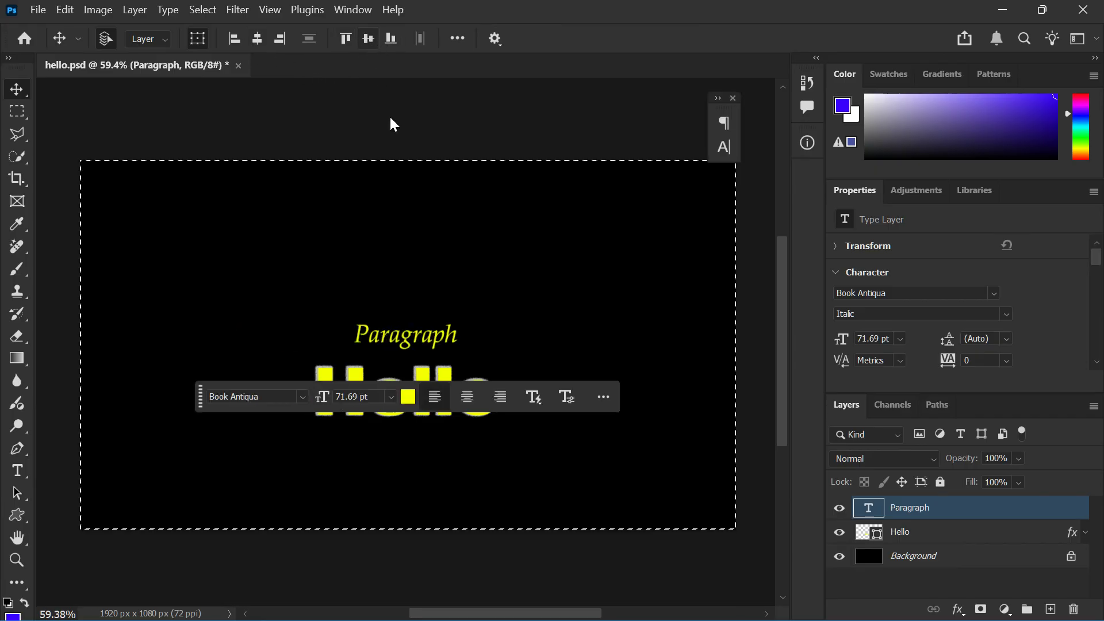
pyautogui.click(453, 340)
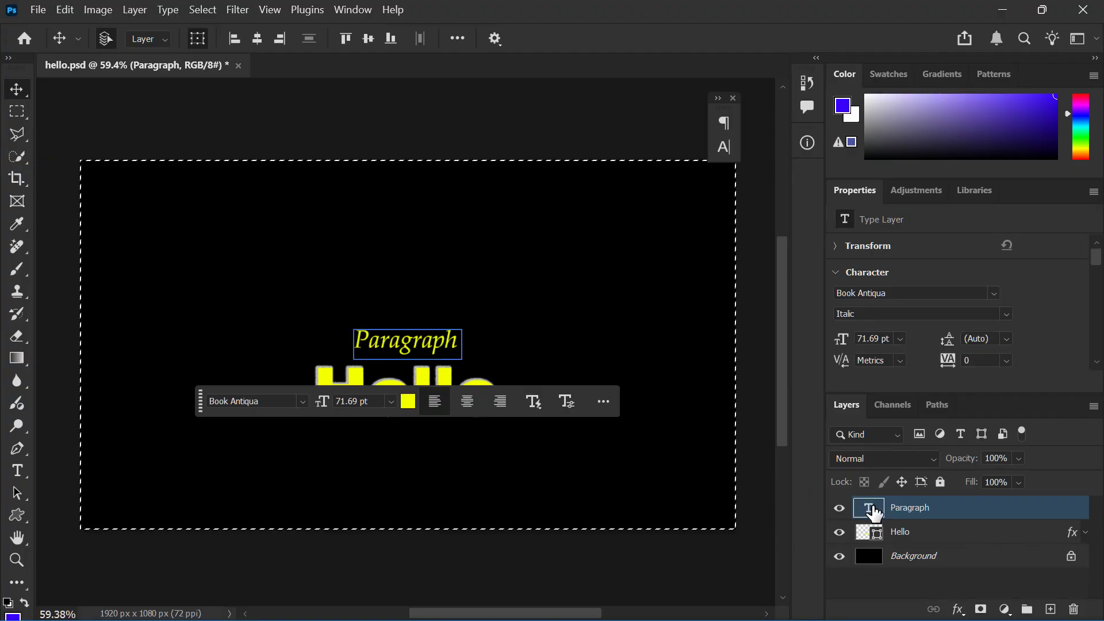
# Enlarge the Paragraph text box by extending its left, right and upper edges beyond the word.
pyautogui.doubleClick(443, 340)
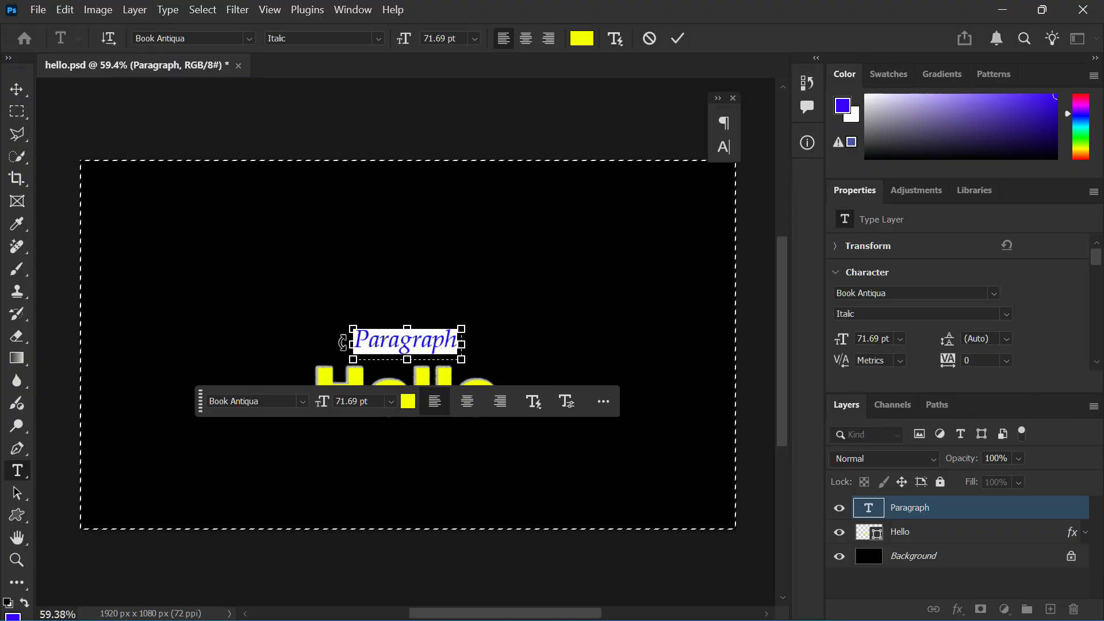
pyautogui.moveTo(353, 344); pyautogui.dragTo(243, 345)
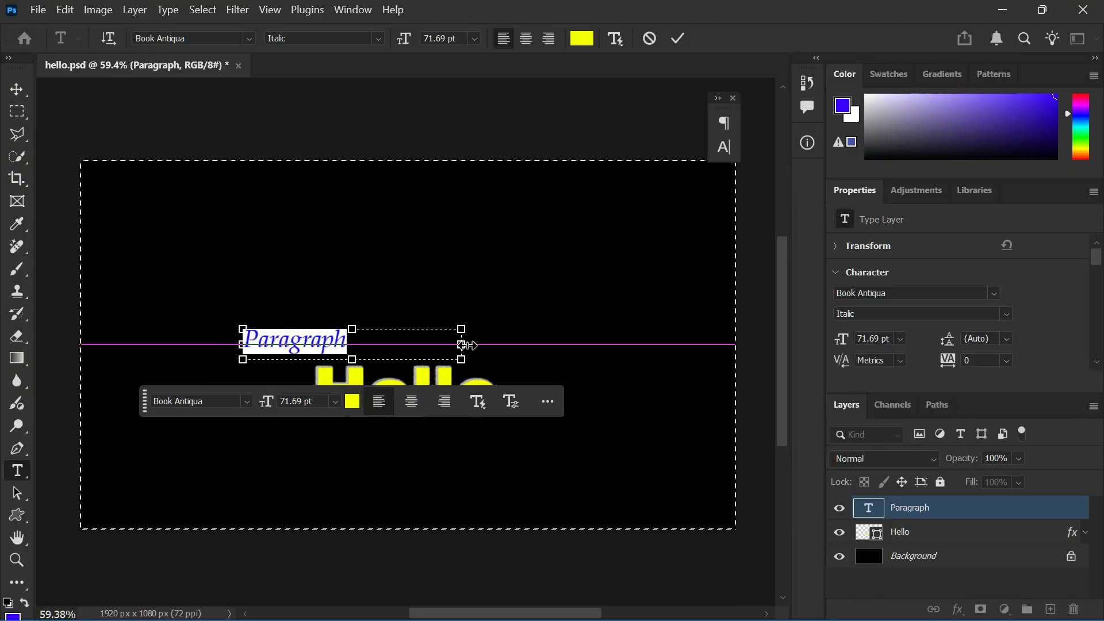
pyautogui.moveTo(462, 343); pyautogui.dragTo(538, 344)
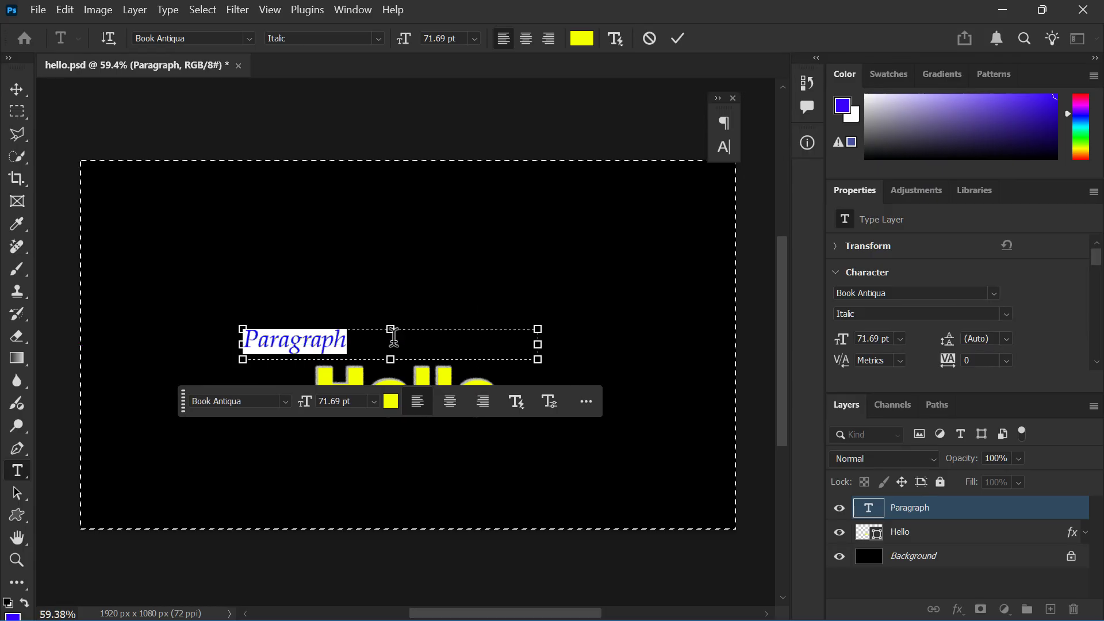
pyautogui.moveTo(391, 311); pyautogui.dragTo(389, 282)
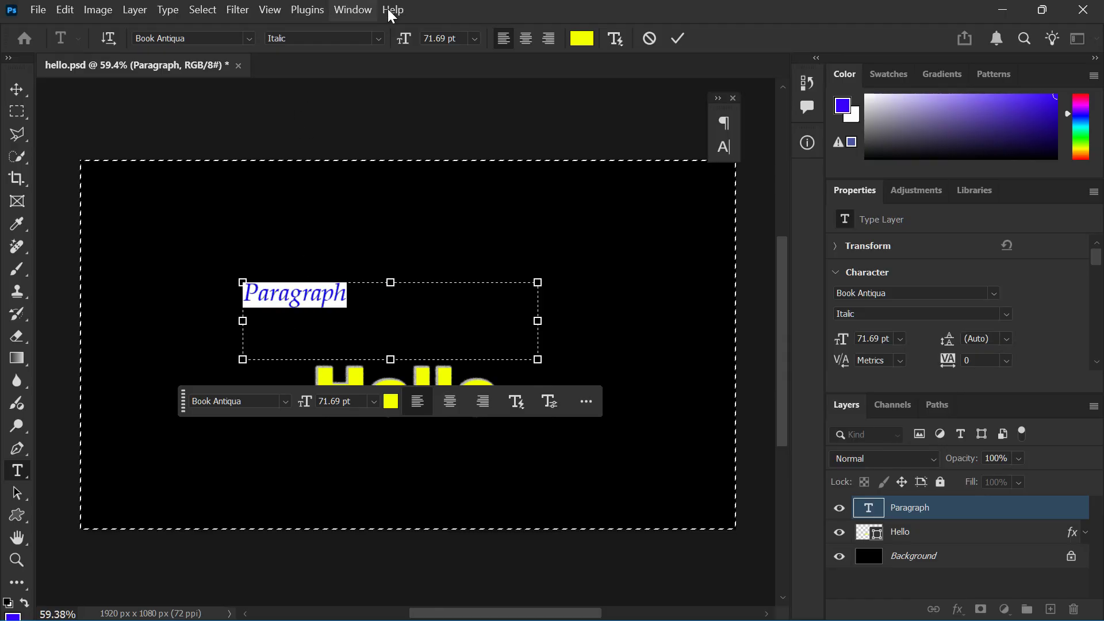
# Try center, right and last-left alignment on the Paragraph text, apply Justify all, and shorten its text box to about one line.
pyautogui.click(731, 126)
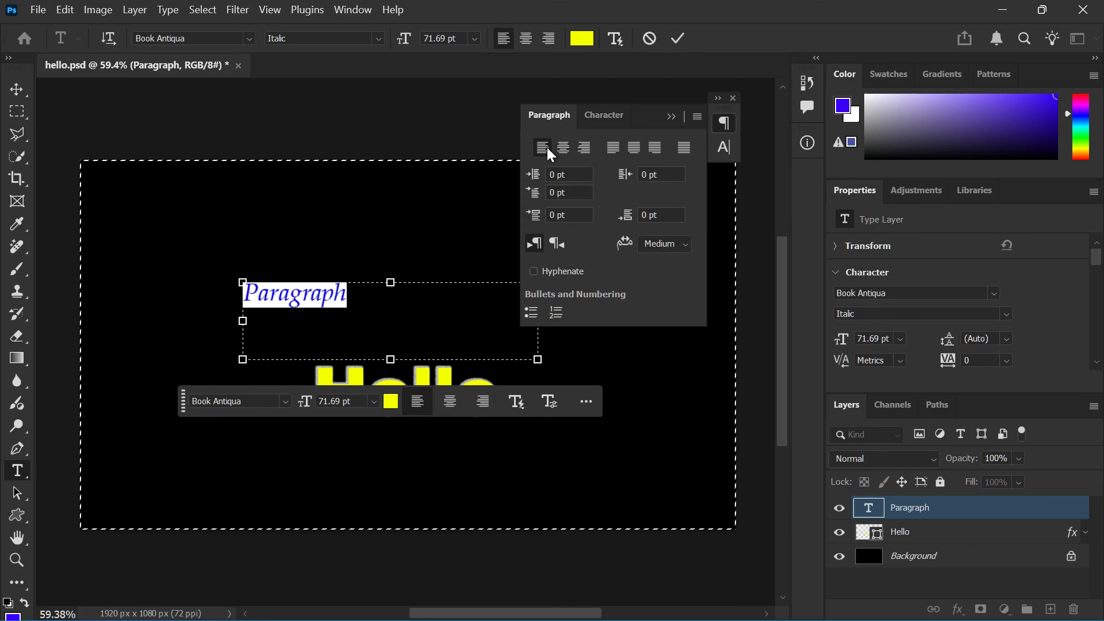
pyautogui.click(569, 148)
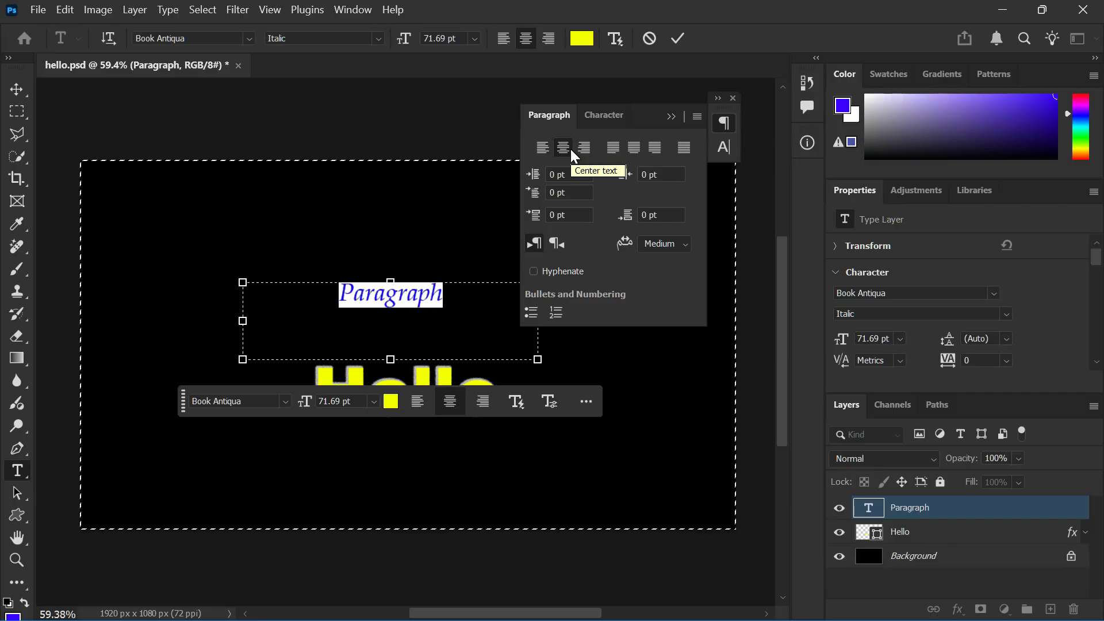
pyautogui.click(584, 148)
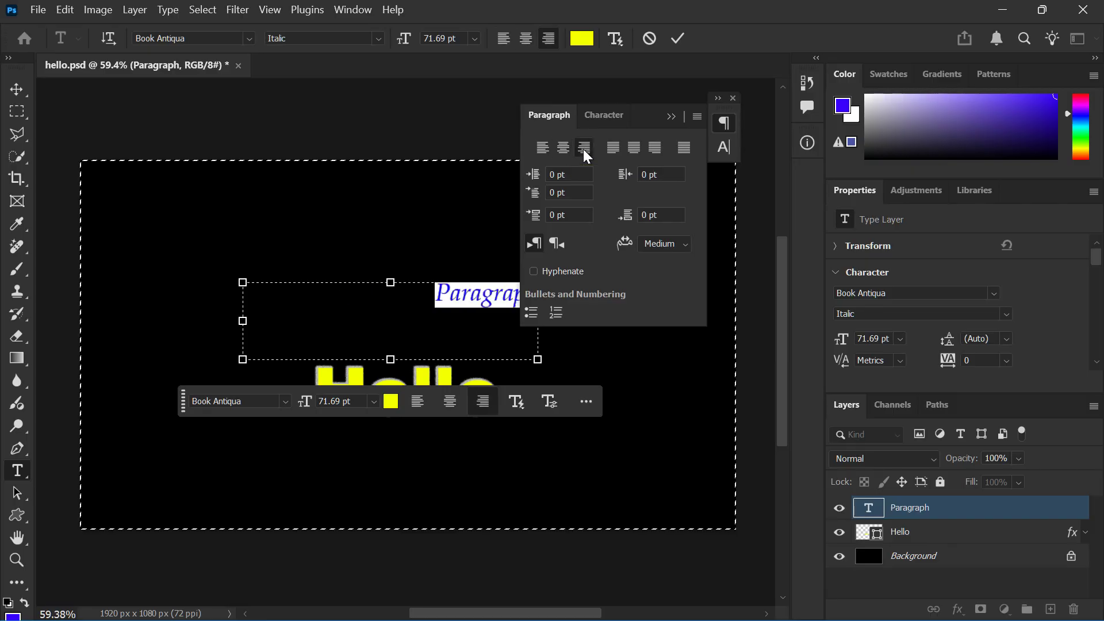
pyautogui.click(614, 149)
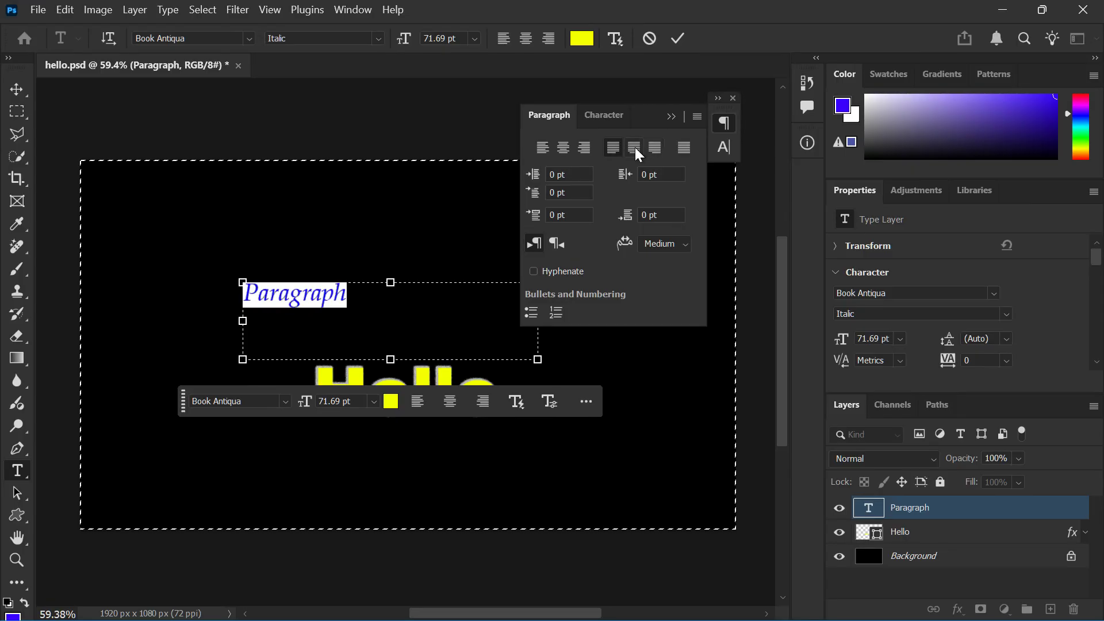
pyautogui.click(684, 147)
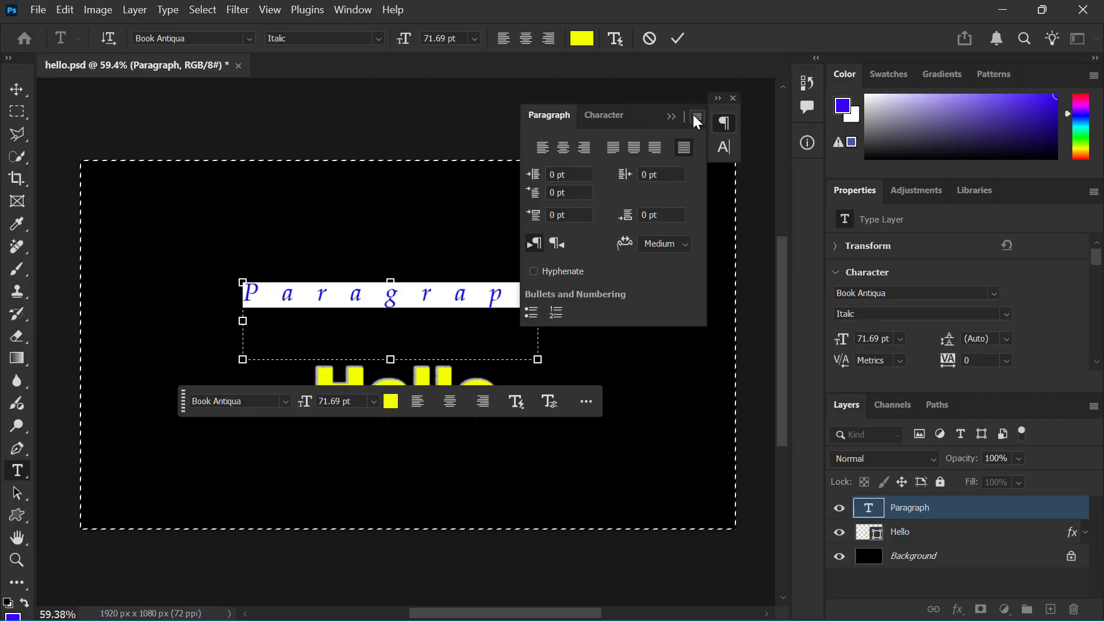
pyautogui.click(732, 98)
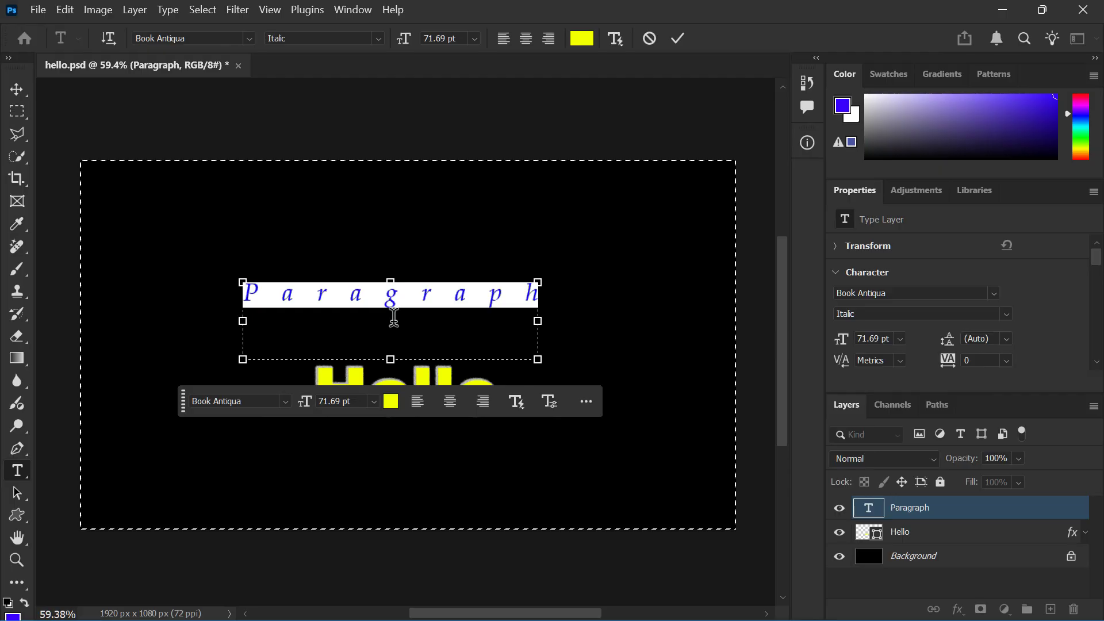
pyautogui.moveTo(390, 359); pyautogui.dragTo(428, 316)
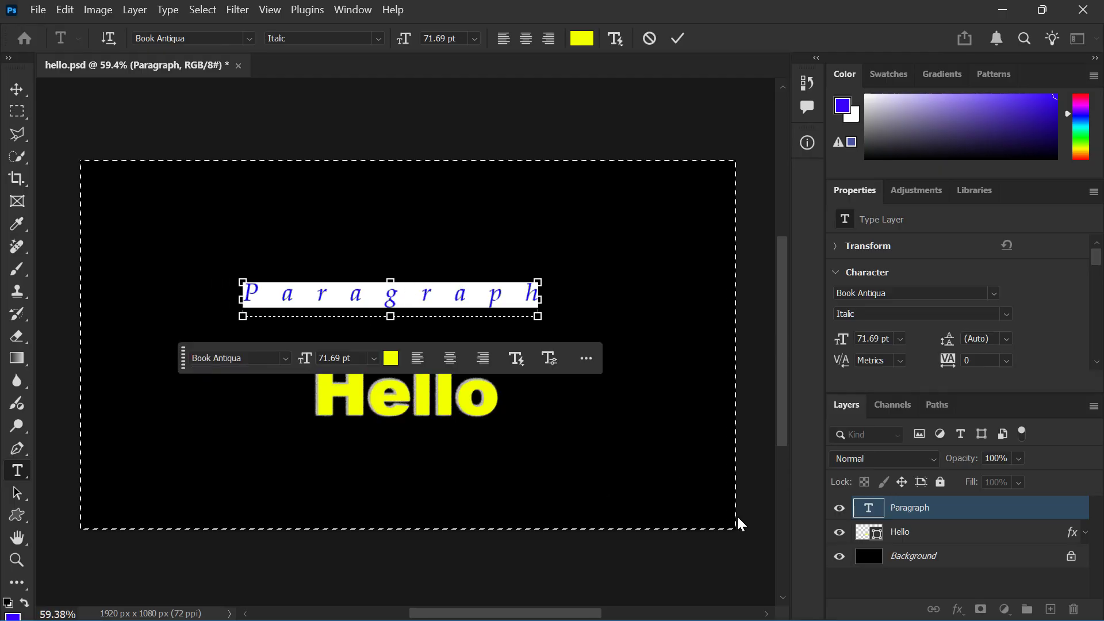
pyautogui.click(849, 577)
# Align the Paragraph and Hello layers together to the canvas's left edge, and change that to its horizontal center.
pyautogui.click(910, 532)
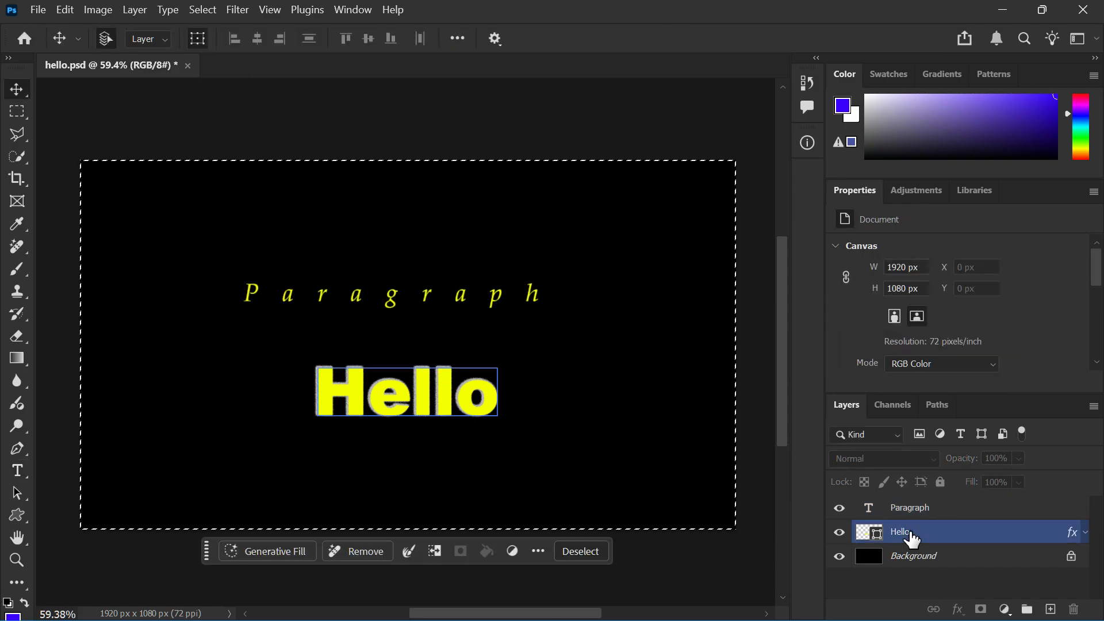
pyautogui.keyDown('shift'); pyautogui.click(935, 508); pyautogui.keyUp('shift')
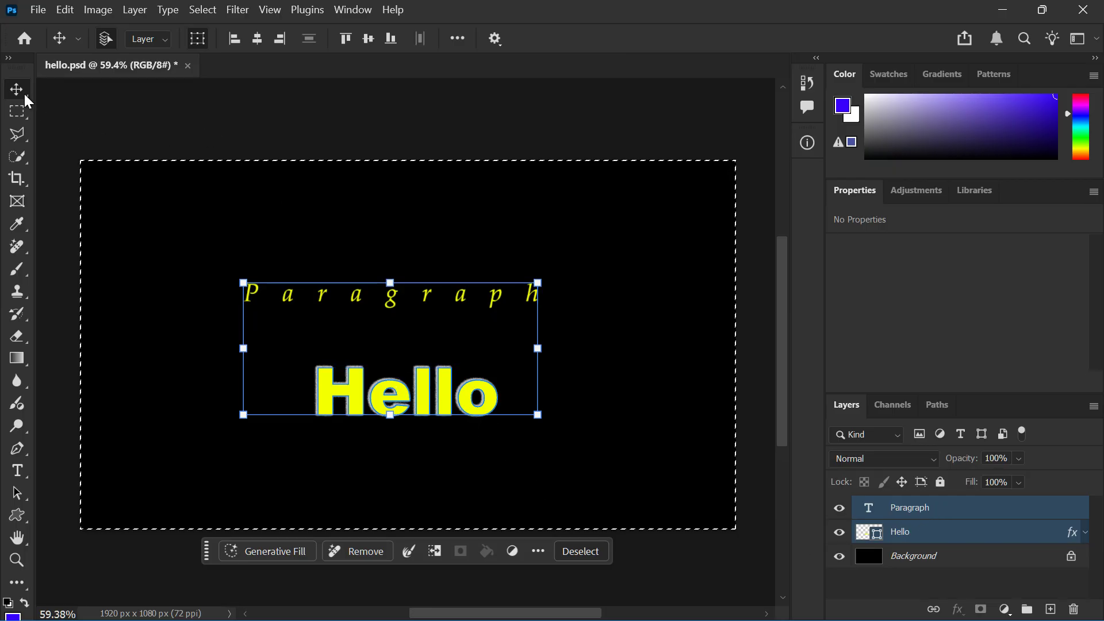
pyautogui.click(235, 39)
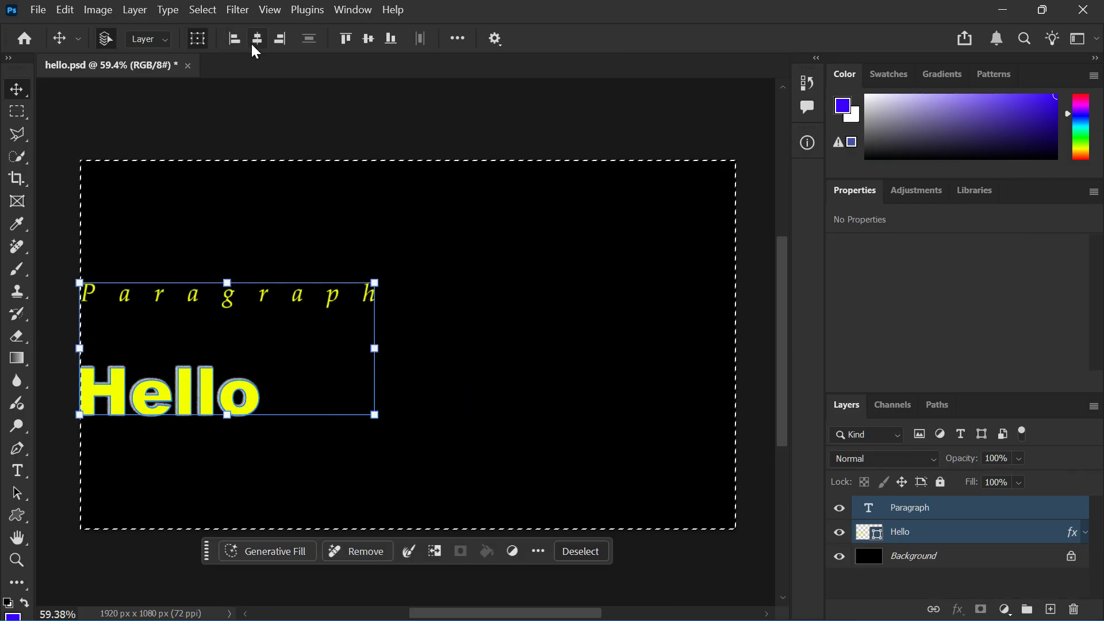
pyautogui.click(253, 45)
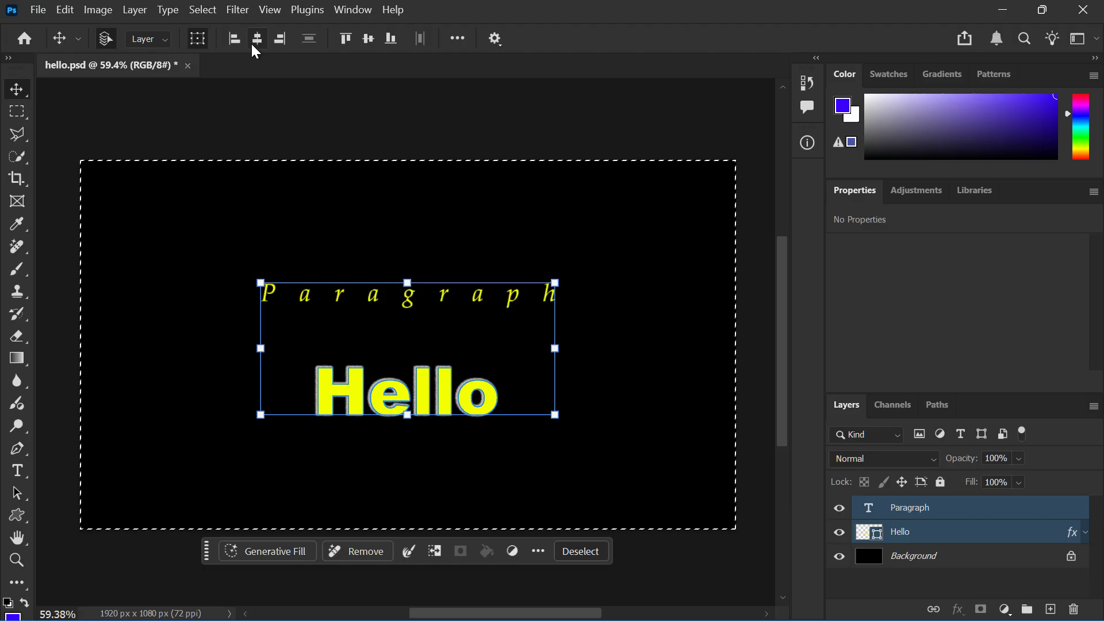
# Try vertical-center and right-edge alignment on both text layers, and restore their horizontal centering on the canvas.
pyautogui.click(371, 41)
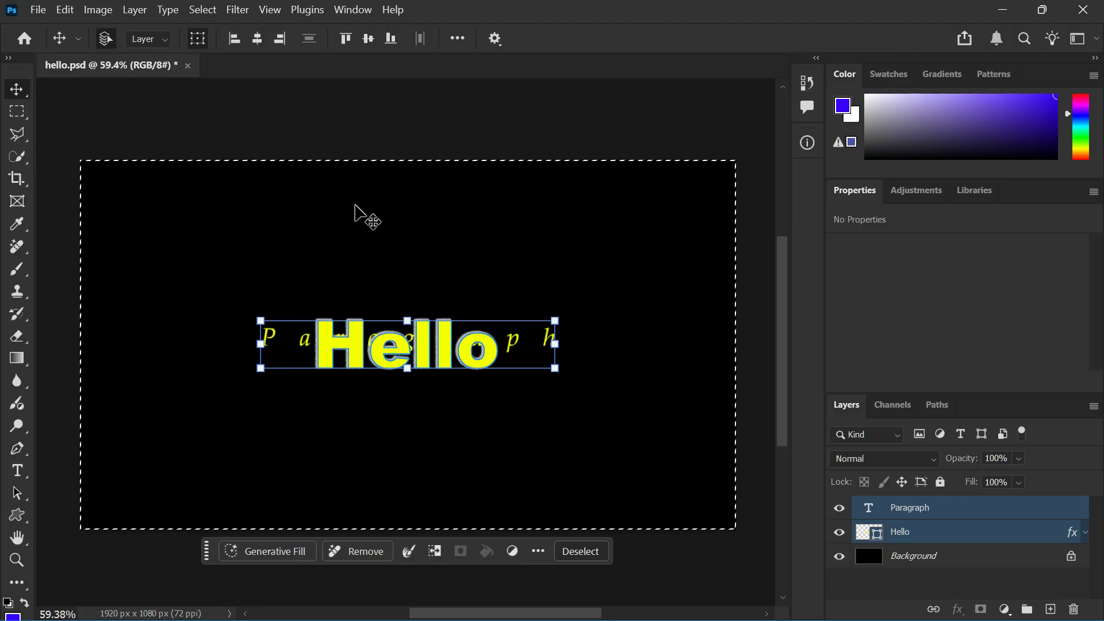
pyautogui.hotkey('ctrl', 'z')
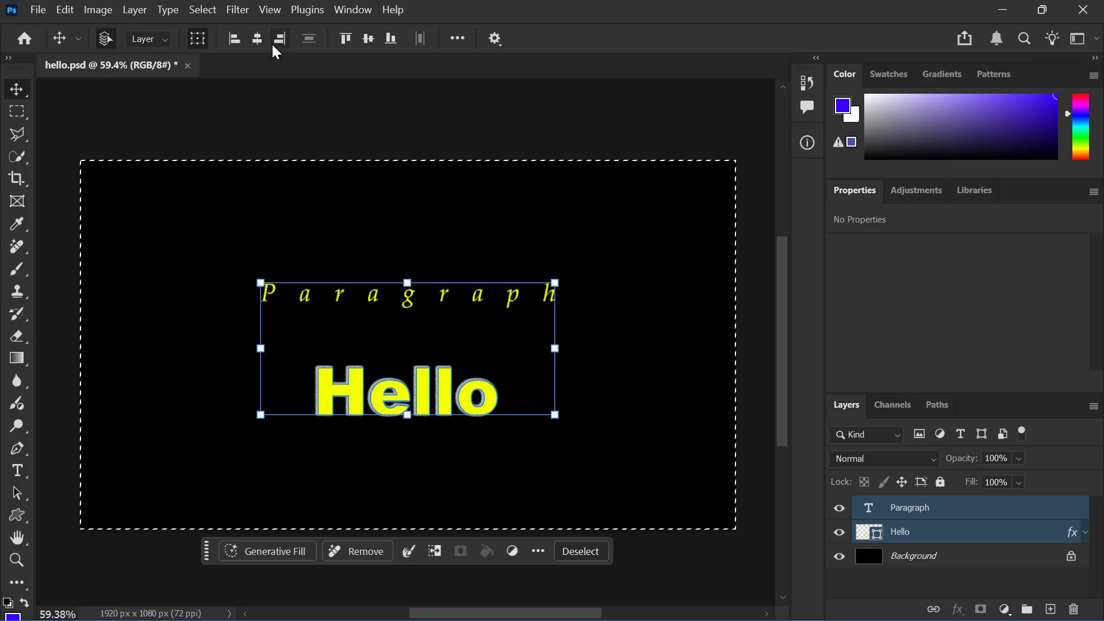
pyautogui.click(285, 38)
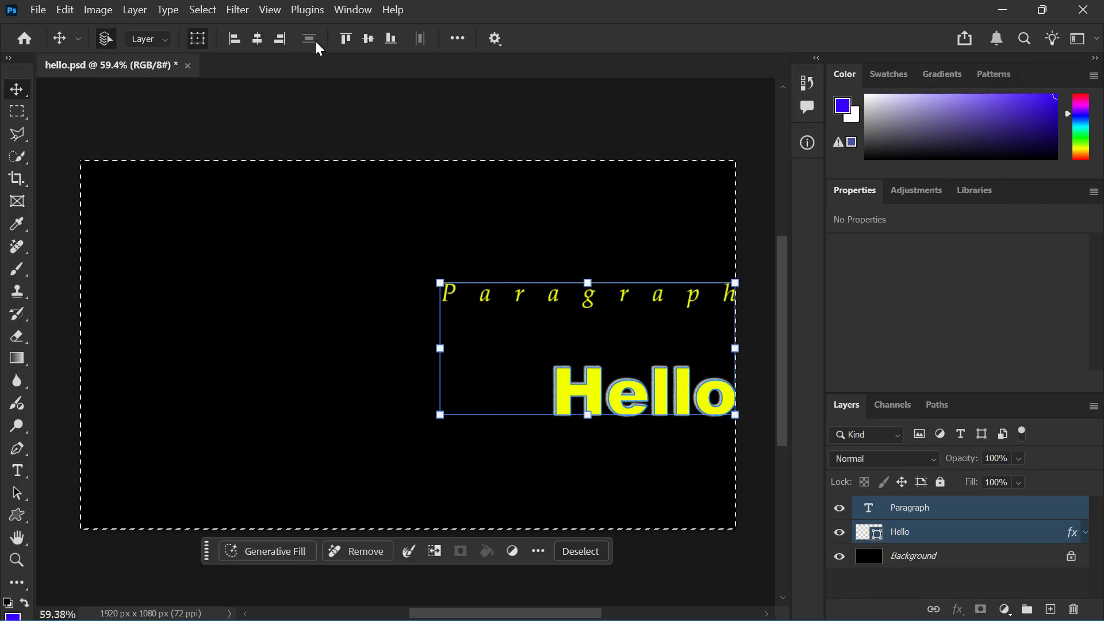
pyautogui.click(257, 39)
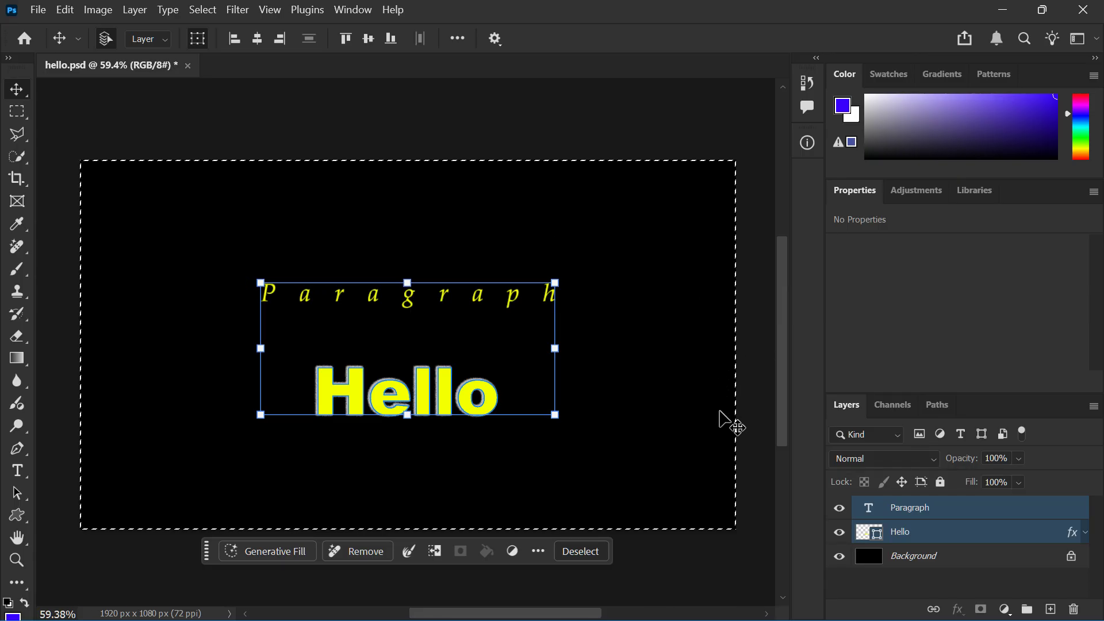
pyautogui.moveTo(837, 615)
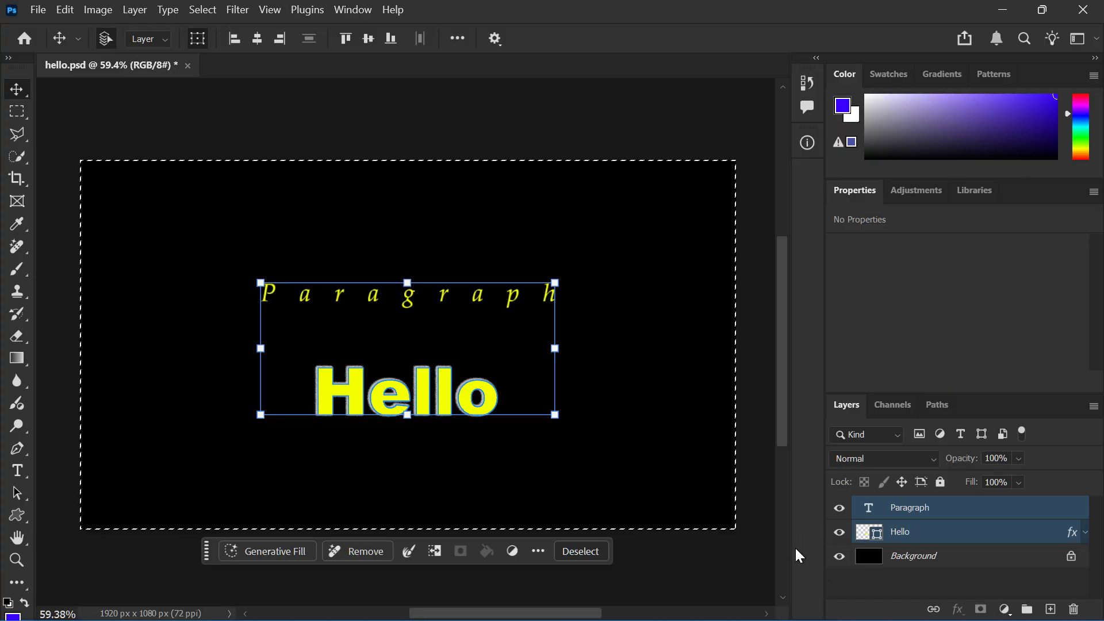